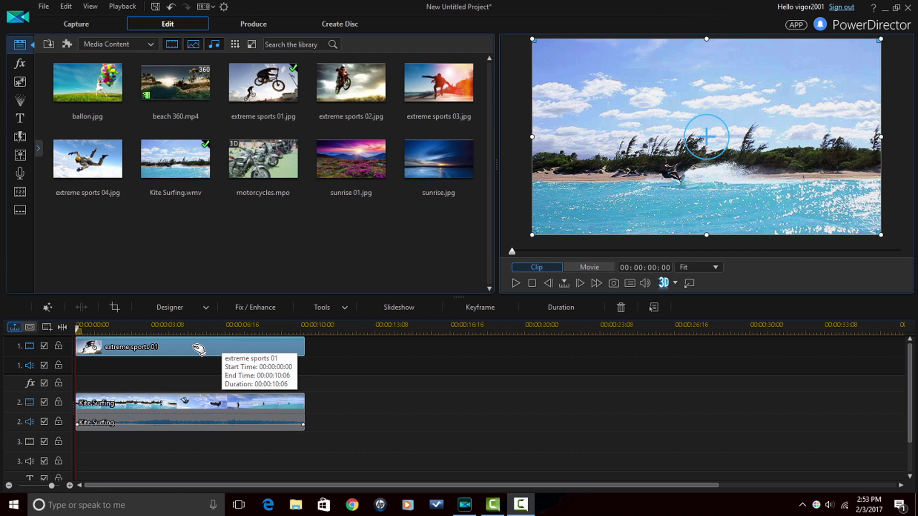
# - Move the extreme sports 01 photo on track 1 to start at 00:00:10:21, right after Kite Surfing
pyautogui.moveTo(198, 349); pyautogui.dragTo(406, 327)
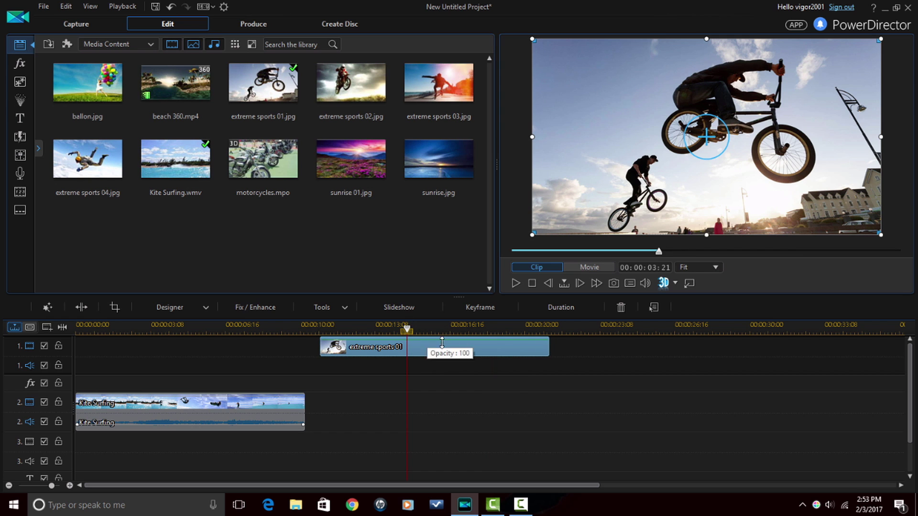
pyautogui.moveTo(321, 347); pyautogui.dragTo(168, 366)
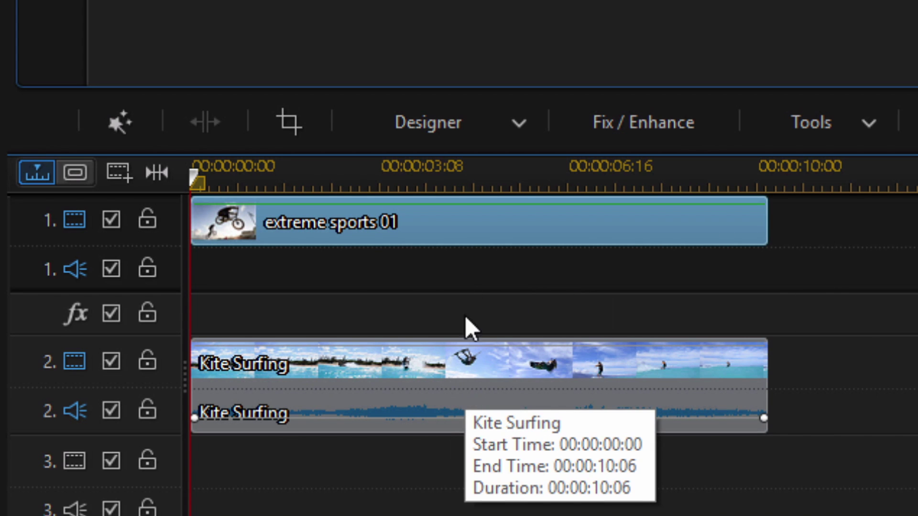
# - Select the Kite Surfing clip and open it in PiP Designer from the Designer list
pyautogui.click(468, 374)
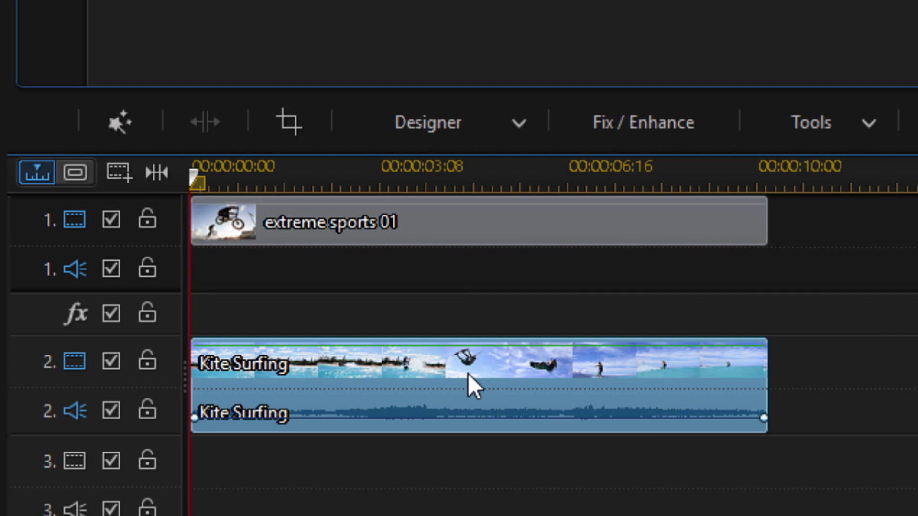
pyautogui.click(493, 119)
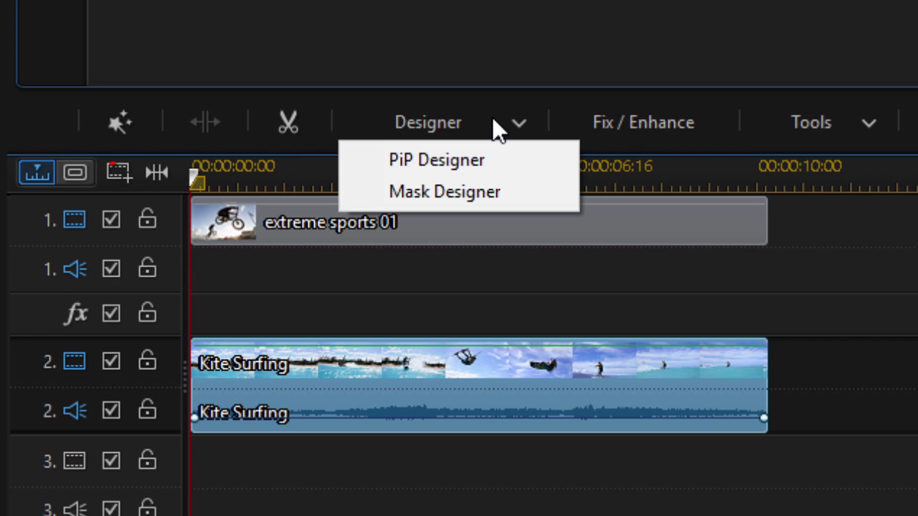
pyautogui.click(490, 162)
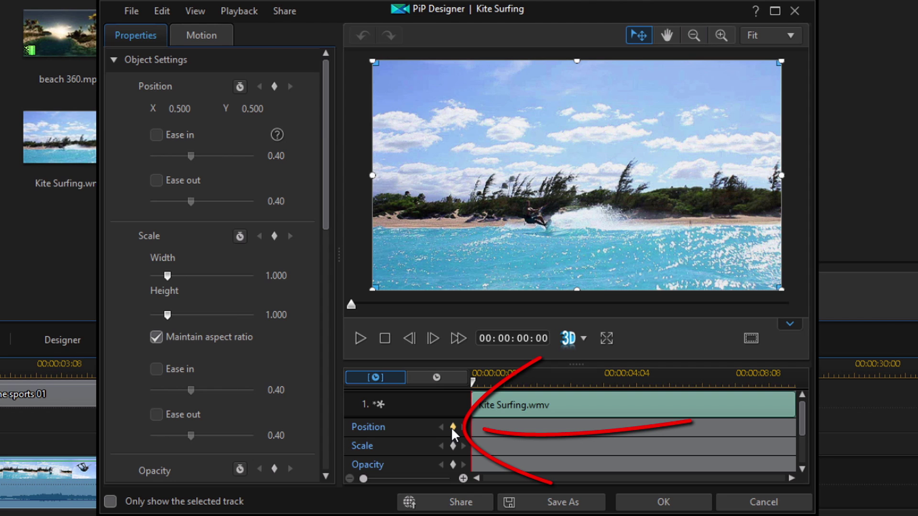
# - Add Position and Scale keyframes for Kite Surfing at the clip start, 00:00:00:00
pyautogui.click(451, 427)
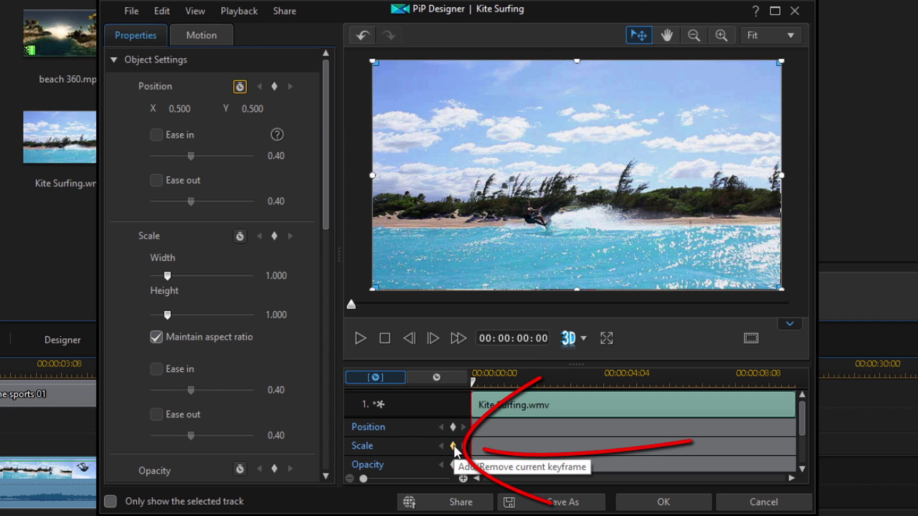
pyautogui.click(454, 445)
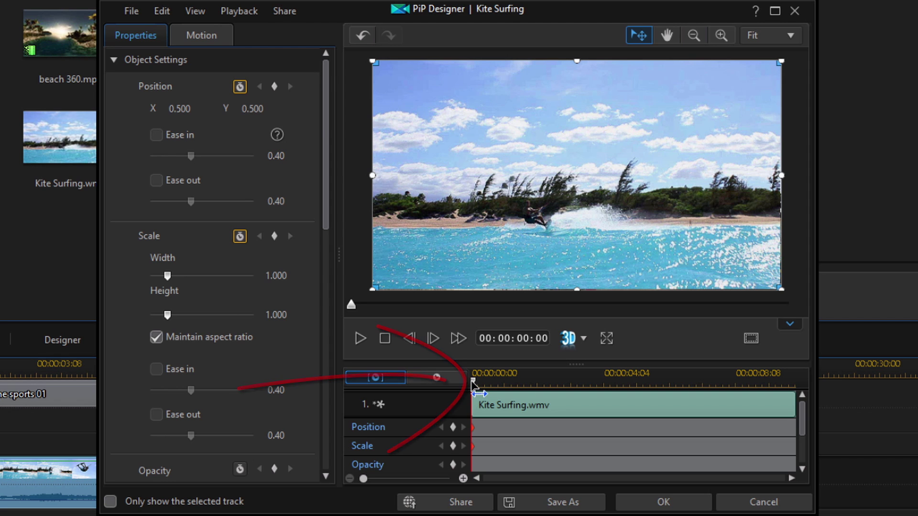
# - Set the playhead to 00:00:02:06 and add Position and Scale keyframes there
pyautogui.moveTo(472, 382); pyautogui.dragTo(542, 401)
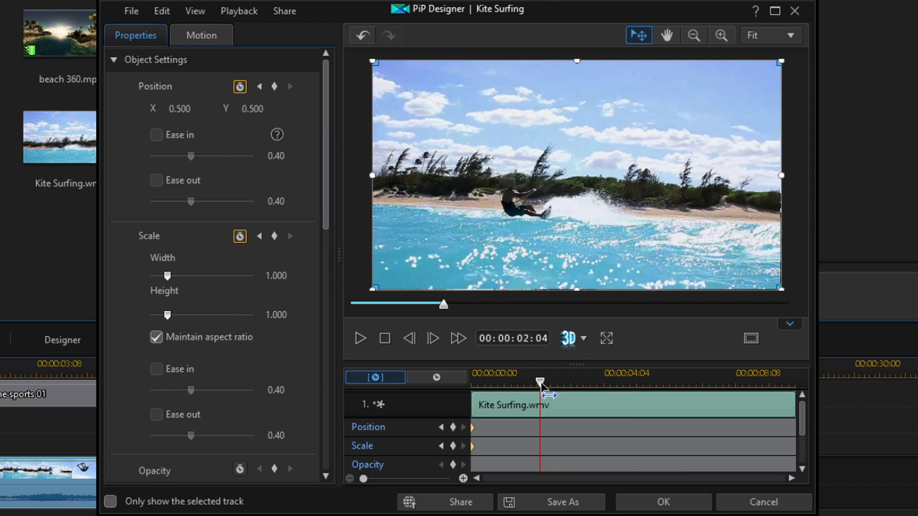
pyautogui.moveTo(541, 382); pyautogui.dragTo(639, 389)
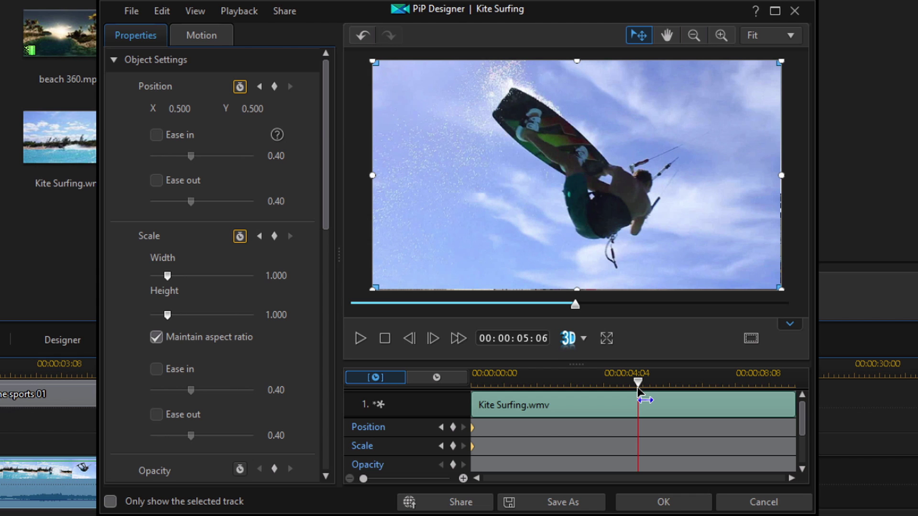
pyautogui.moveTo(638, 389); pyautogui.dragTo(505, 405)
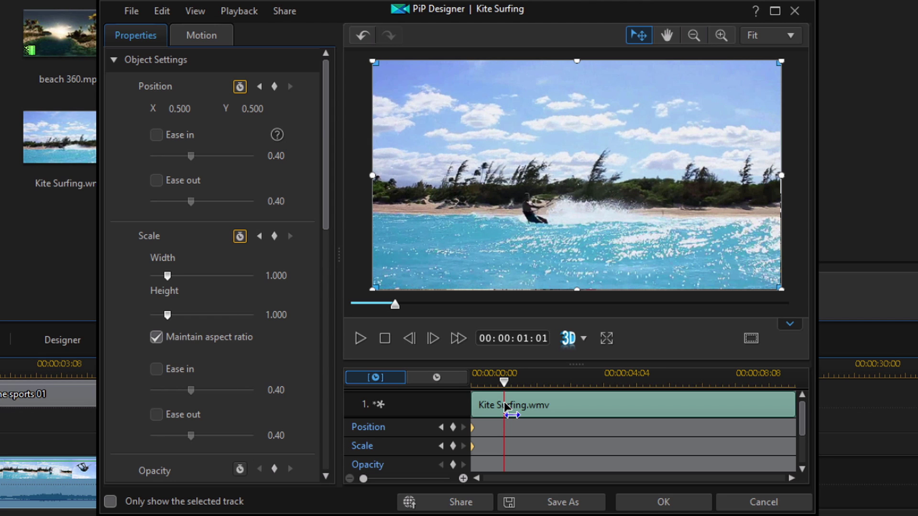
pyautogui.moveTo(505, 405); pyautogui.dragTo(543, 412)
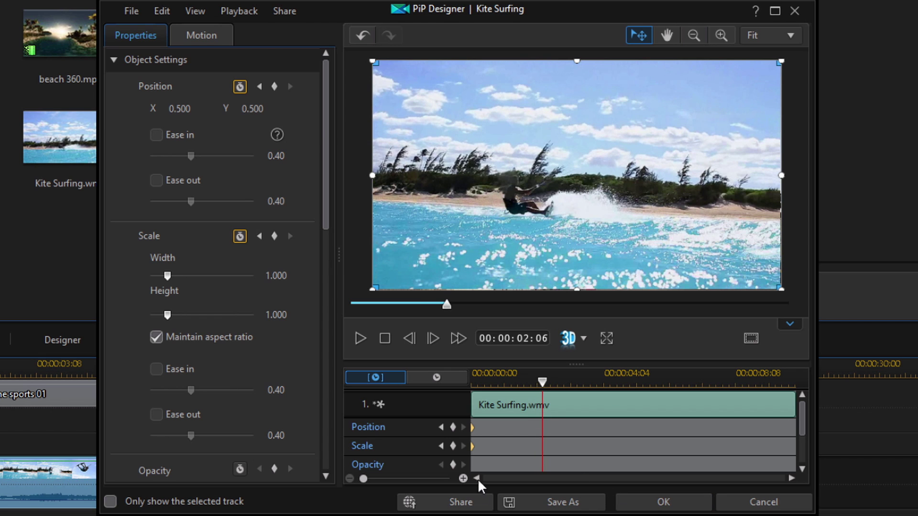
pyautogui.click(452, 426)
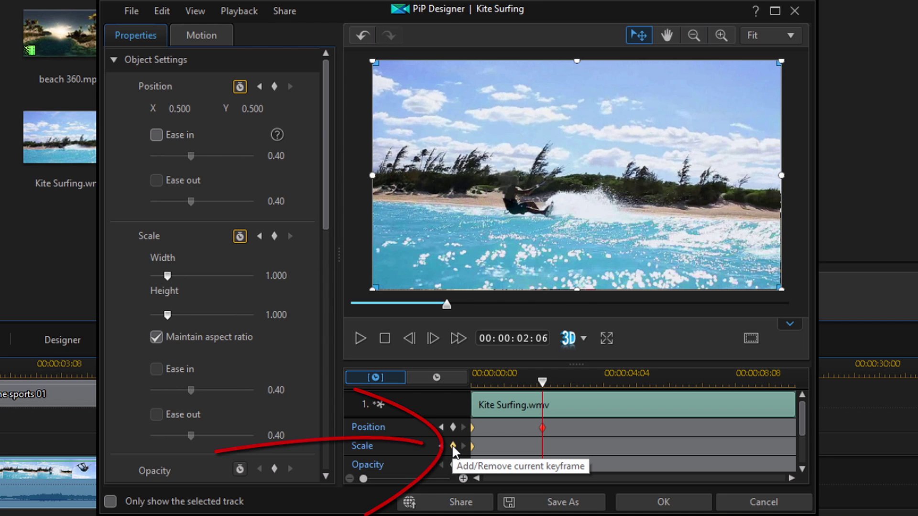
pyautogui.click(453, 445)
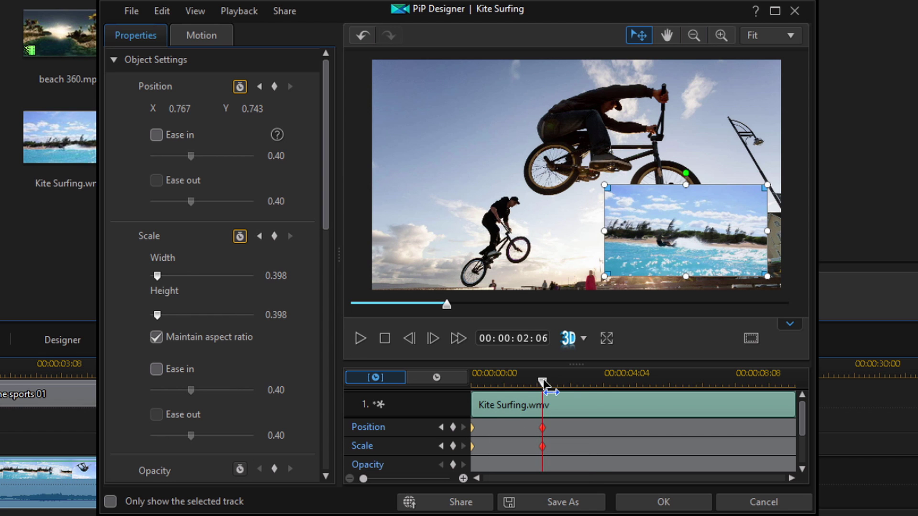
# - Preview the shrink into the 0.398 lower-right inset, then move the playhead to 00:00:10:06
pyautogui.moveTo(542, 382); pyautogui.dragTo(544, 410)
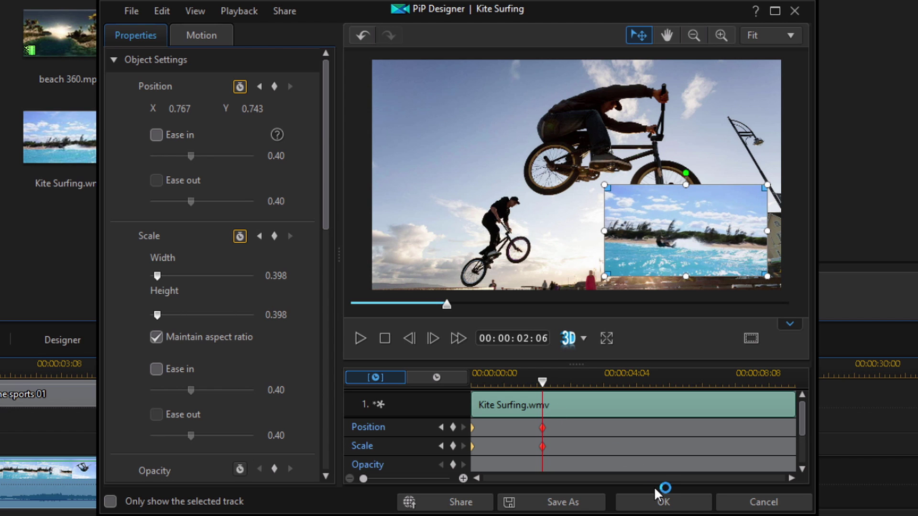
pyautogui.click(544, 381)
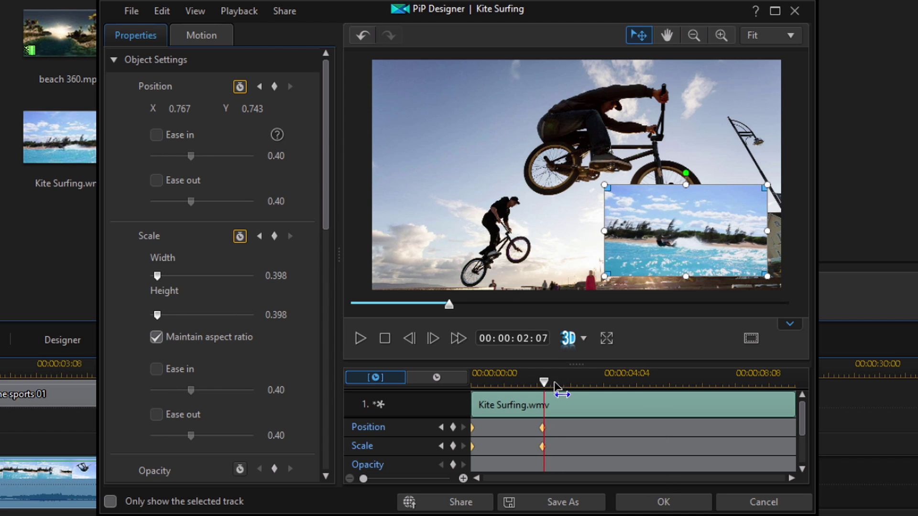
pyautogui.moveTo(555, 384); pyautogui.dragTo(807, 401)
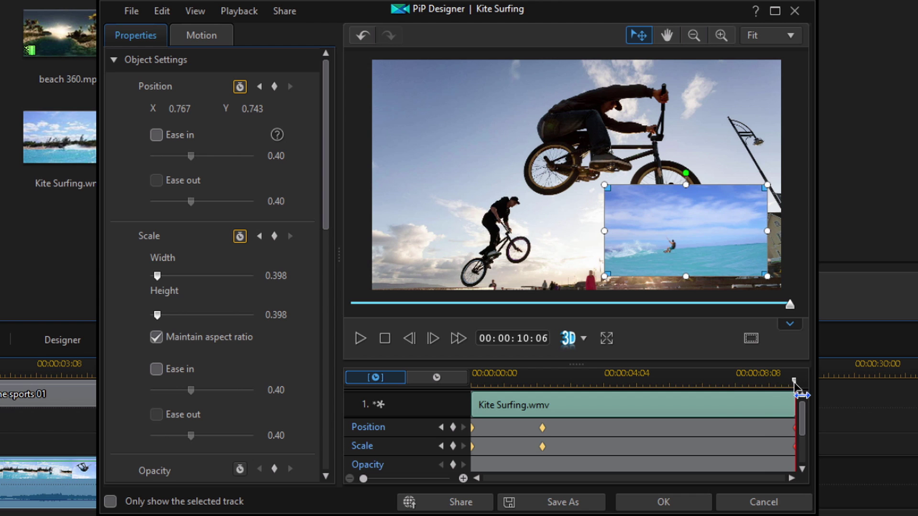
# - Scrub back to 00:00:00:00, where Kite Surfing fills the frame at scale 1.000
pyautogui.moveTo(795, 389); pyautogui.dragTo(456, 416)
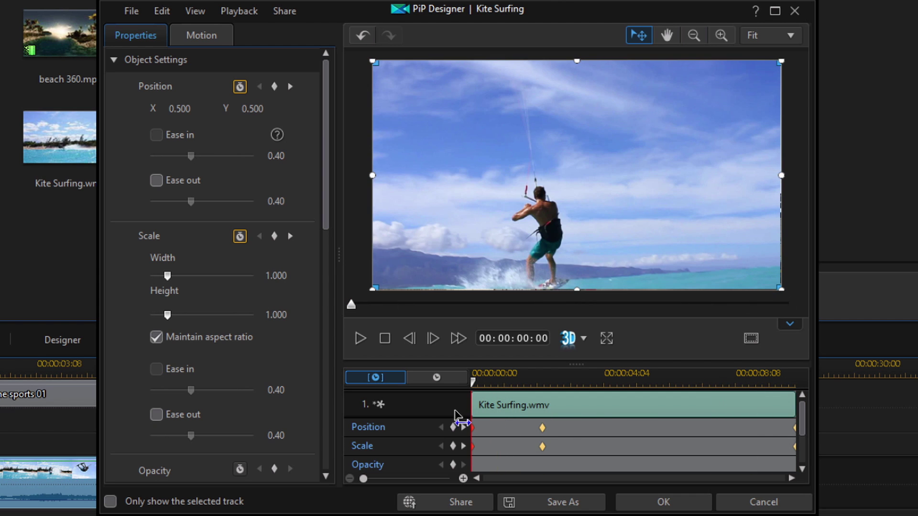
# - At 00:00:00:00, enable Ease out for the Scale and Position keyframes
pyautogui.click(474, 425)
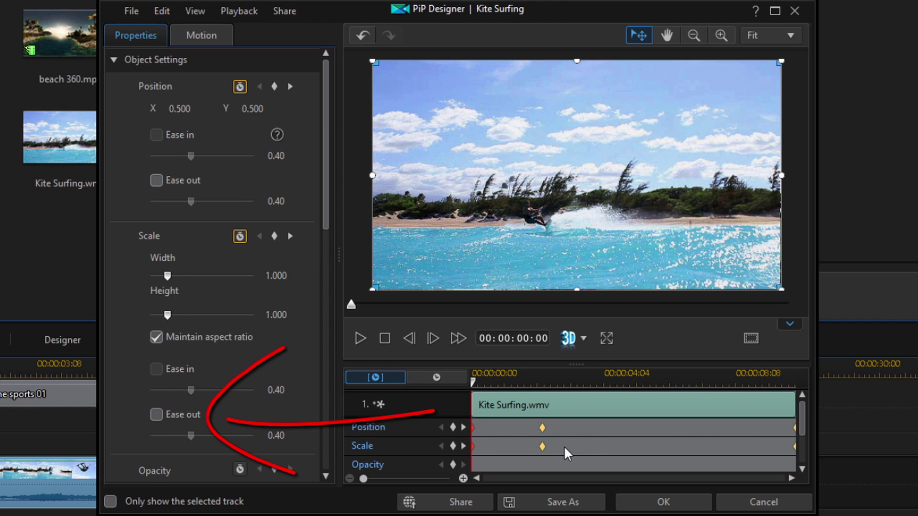
pyautogui.click(157, 415)
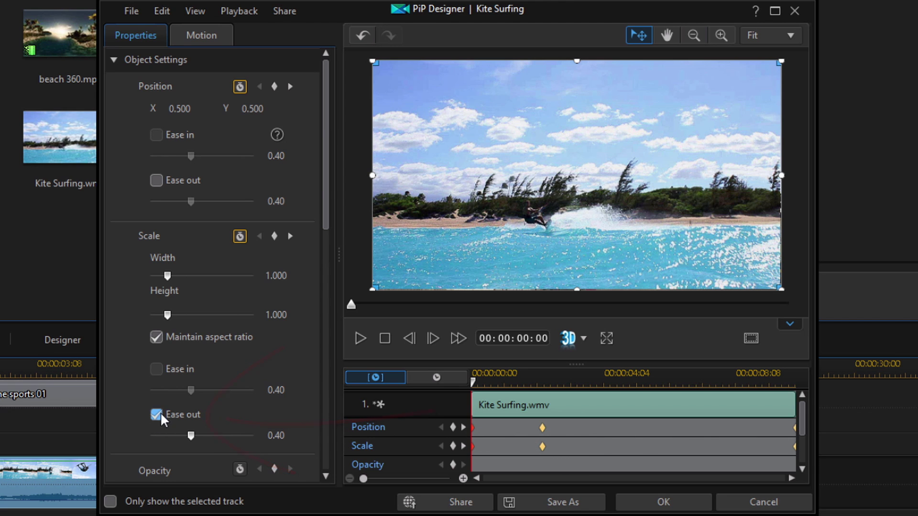
pyautogui.click(157, 180)
# - At the 00:00:02:06 keyframe, enable Ease in for Position and Scale
pyautogui.click(463, 426)
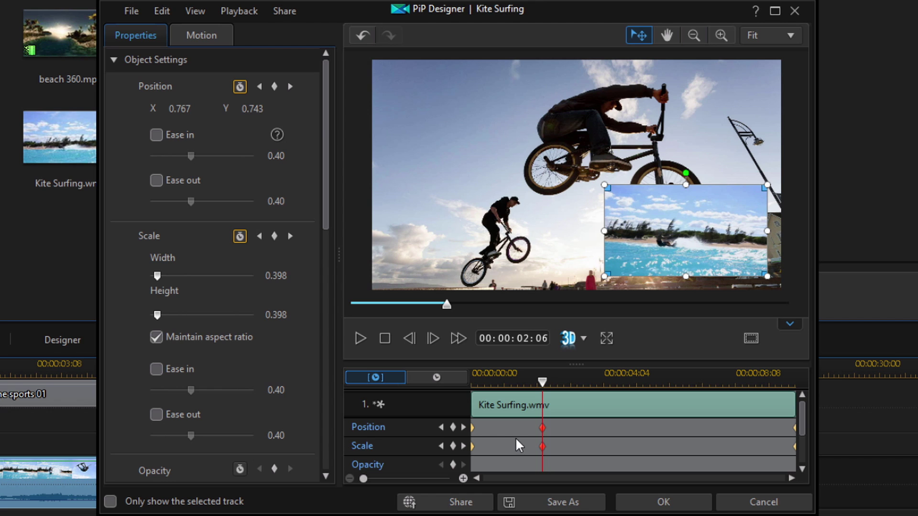
pyautogui.click(153, 136)
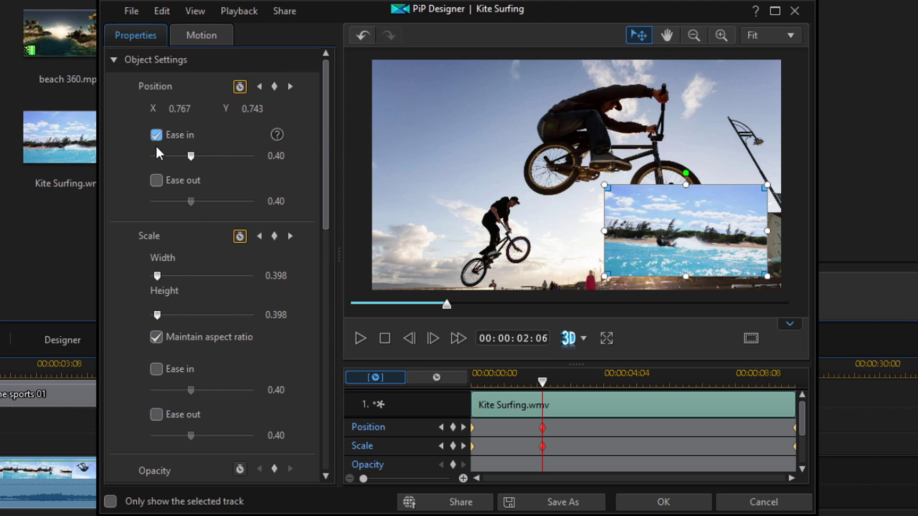
pyautogui.click(159, 366)
pyautogui.moveTo(540, 383); pyautogui.dragTo(426, 381)
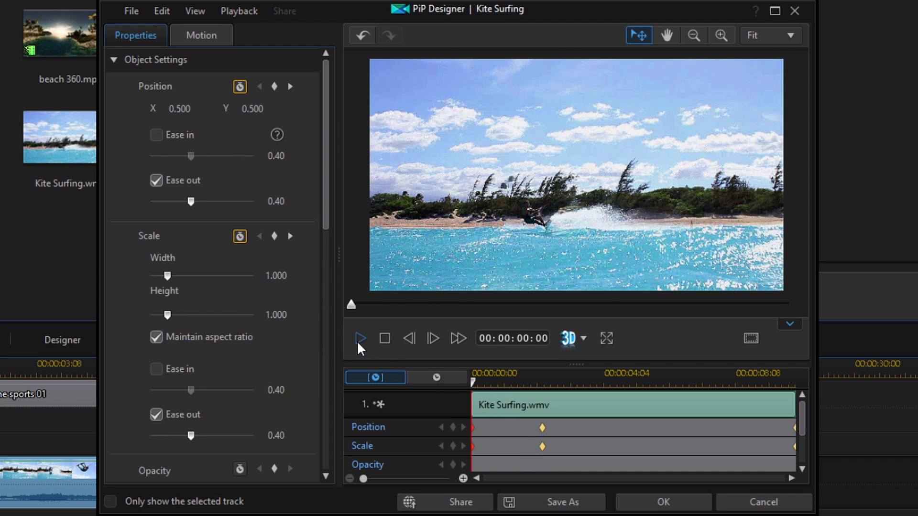
pyautogui.click(359, 339)
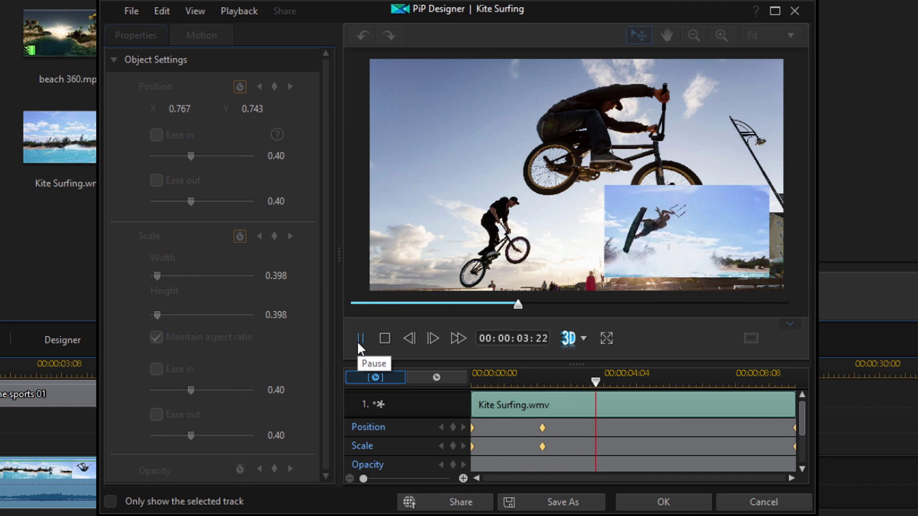
pyautogui.click(358, 339)
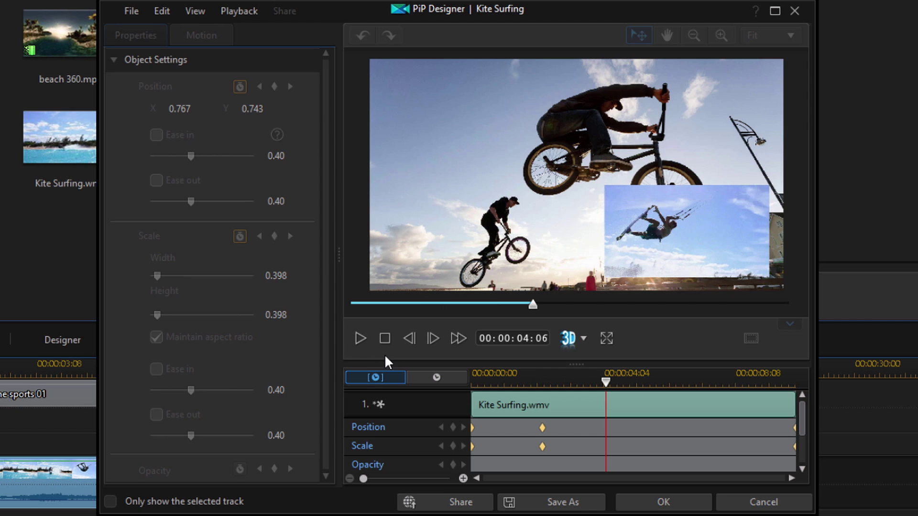
pyautogui.click(362, 340)
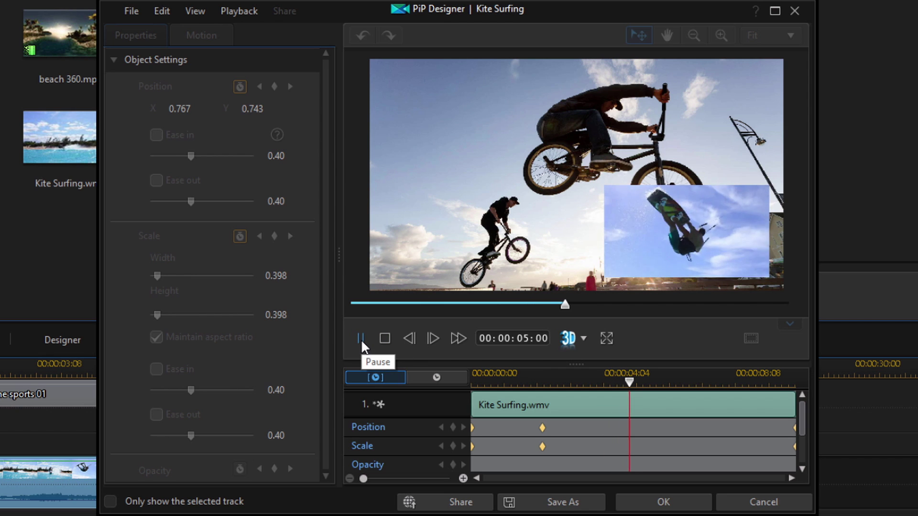
pyautogui.click(361, 339)
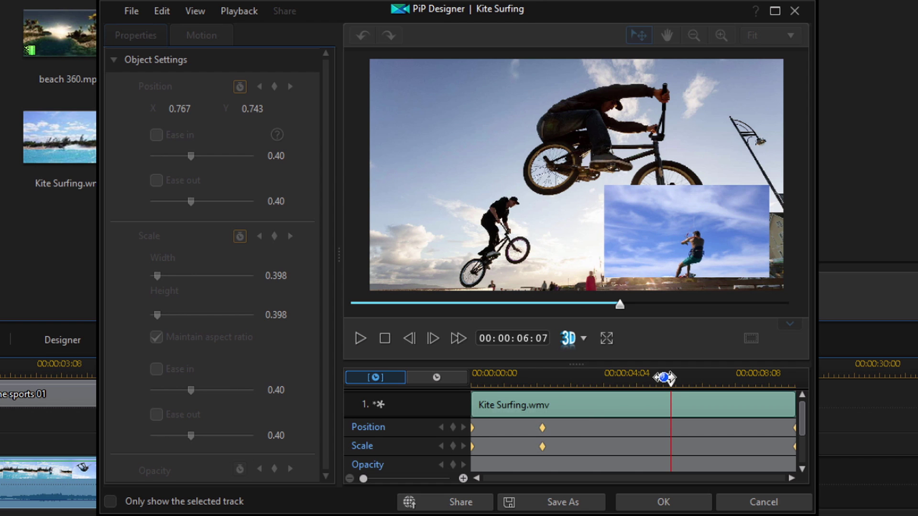
pyautogui.moveTo(668, 382); pyautogui.dragTo(437, 403)
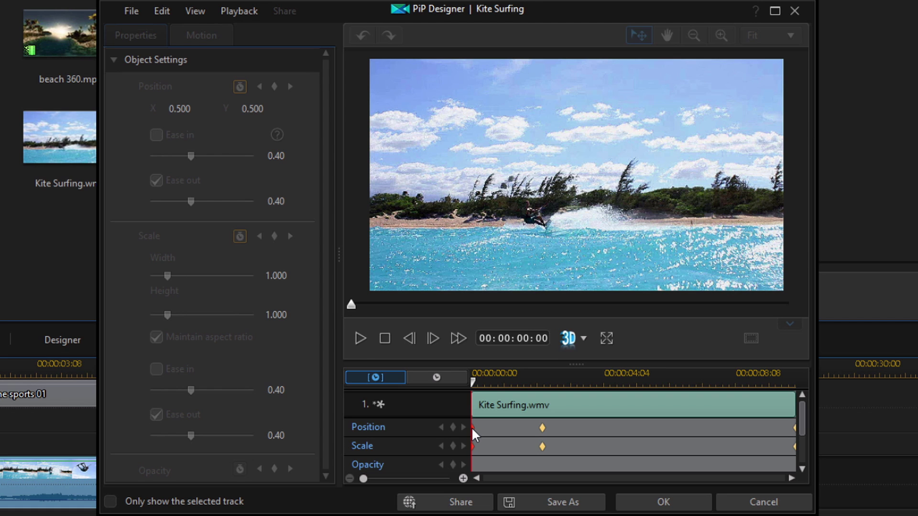
pyautogui.click(384, 340)
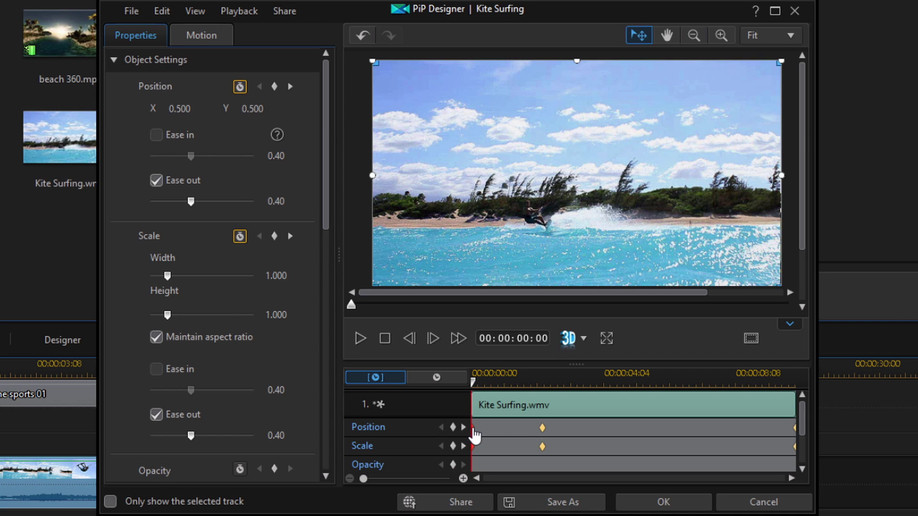
# - Duplicate the next keyframes onto the first Position and Scale keyframes (X 0.767, Y 0.743, scale 0.398)
pyautogui.rightClick(473, 430)
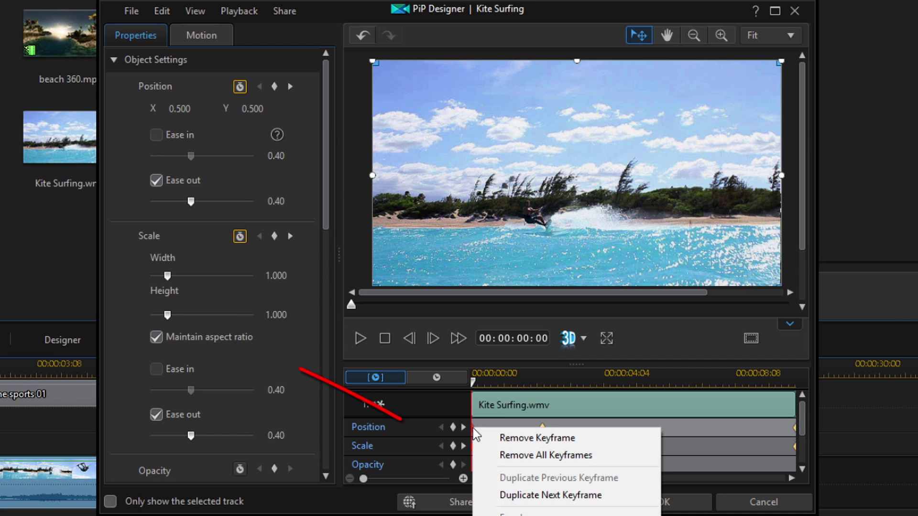
pyautogui.click(556, 497)
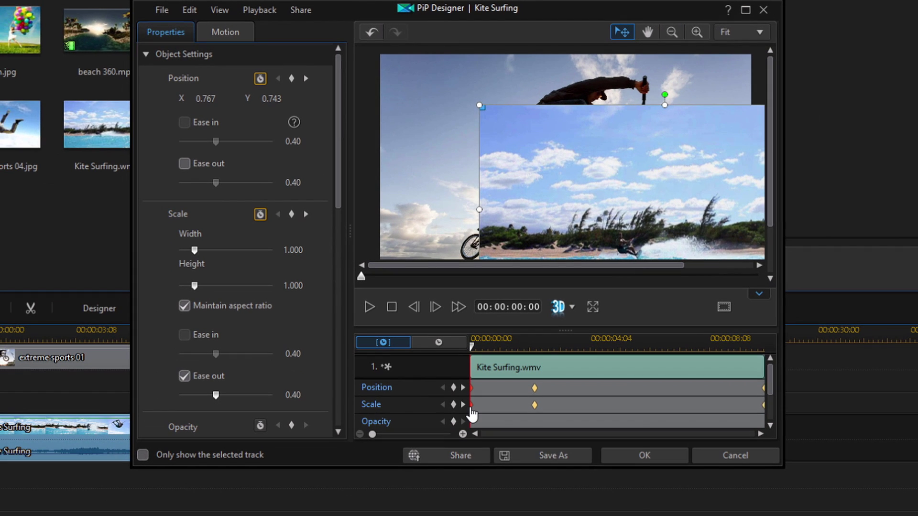
pyautogui.rightClick(471, 411)
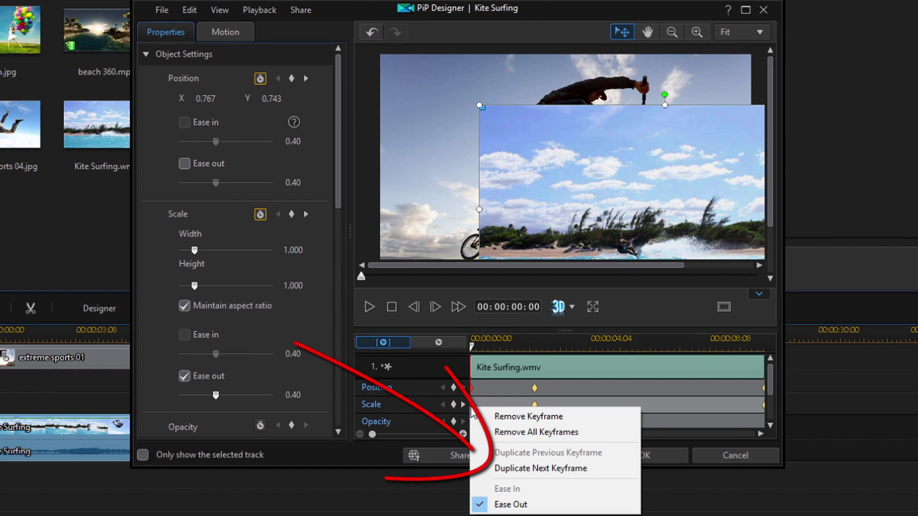
pyautogui.click(511, 470)
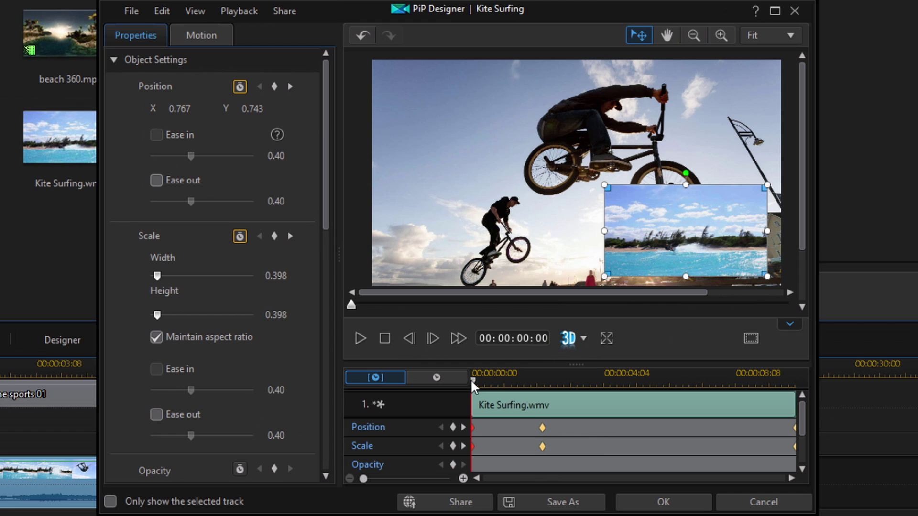
# - Make the clip full frame at 00:00:10:06, then move the middle Position keyframe to about six seconds
pyautogui.moveTo(470, 379); pyautogui.dragTo(812, 401)
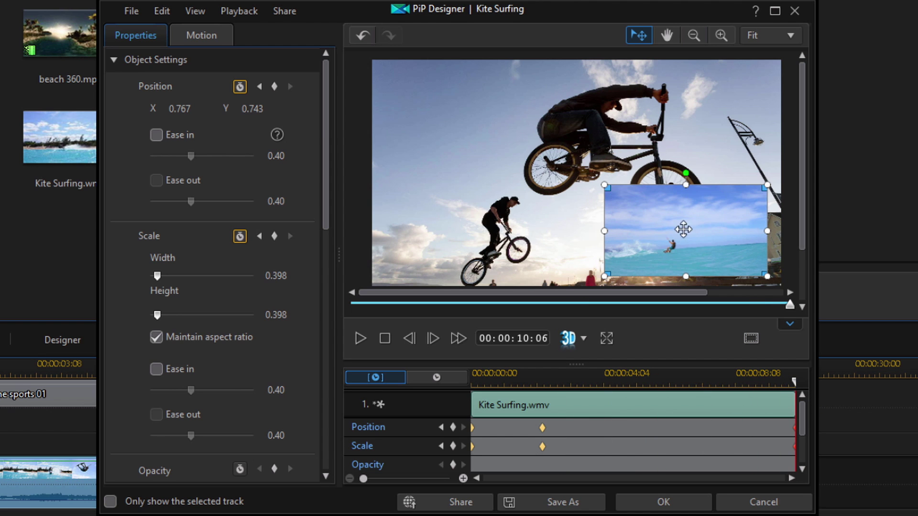
pyautogui.moveTo(679, 230); pyautogui.dragTo(448, 111)
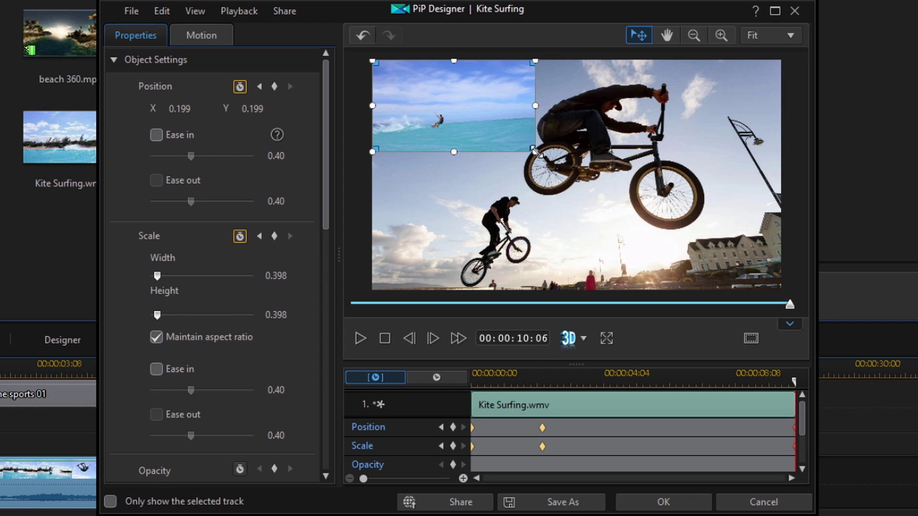
pyautogui.moveTo(534, 151); pyautogui.dragTo(781, 287)
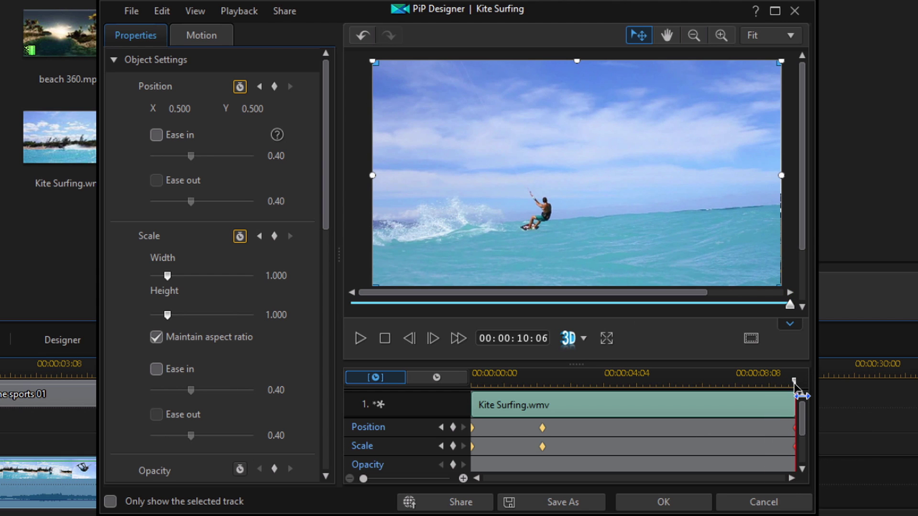
pyautogui.moveTo(794, 395); pyautogui.dragTo(458, 425)
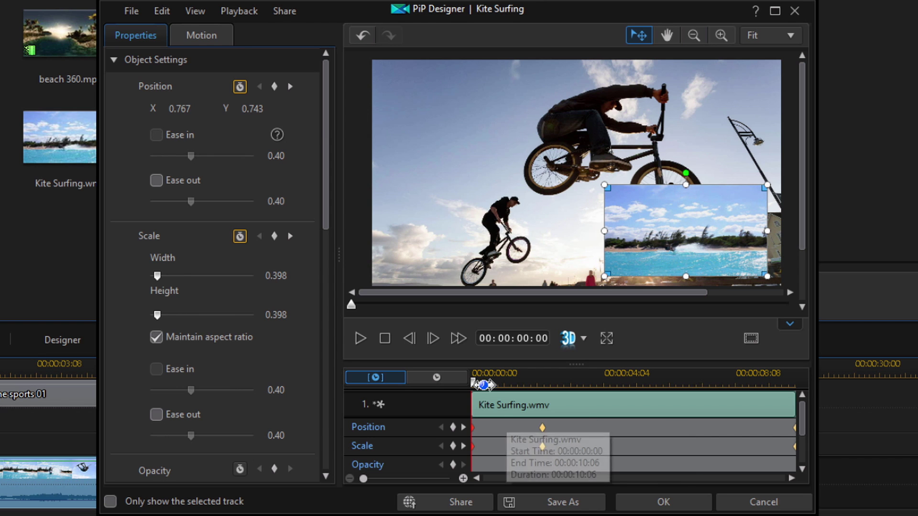
pyautogui.moveTo(543, 428); pyautogui.dragTo(681, 428)
# - Move the middle Scale keyframe to about 00:00:06:14 as well, then scrub through to check the timing
pyautogui.moveTo(542, 446); pyautogui.dragTo(681, 456)
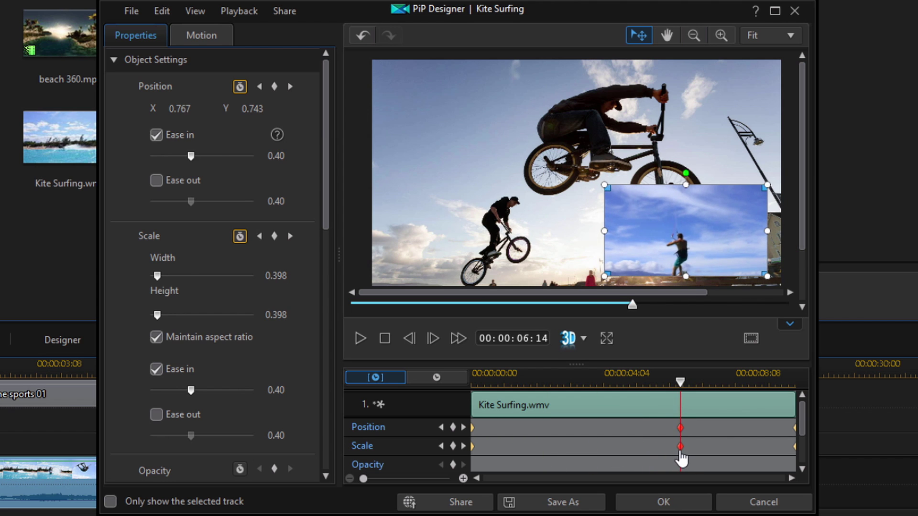
pyautogui.moveTo(680, 381); pyautogui.dragTo(421, 411)
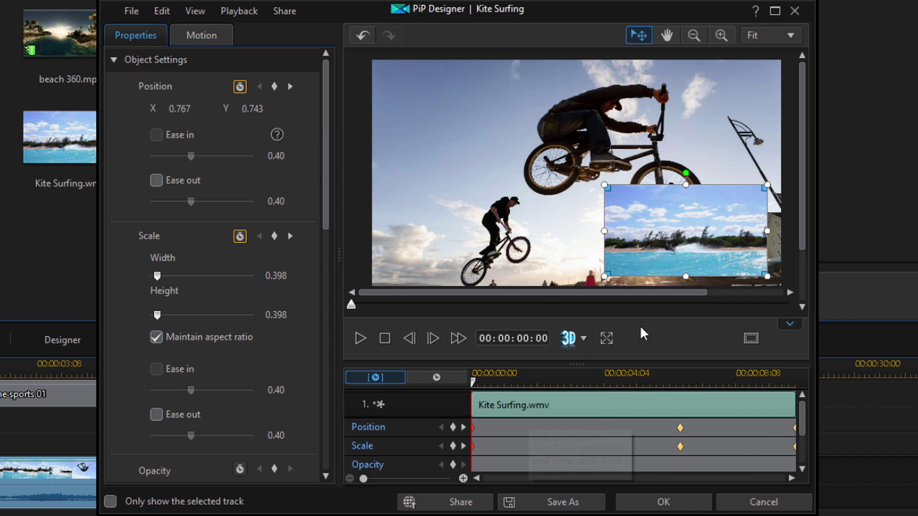
pyautogui.click(478, 385)
pyautogui.moveTo(480, 390); pyautogui.dragTo(811, 454)
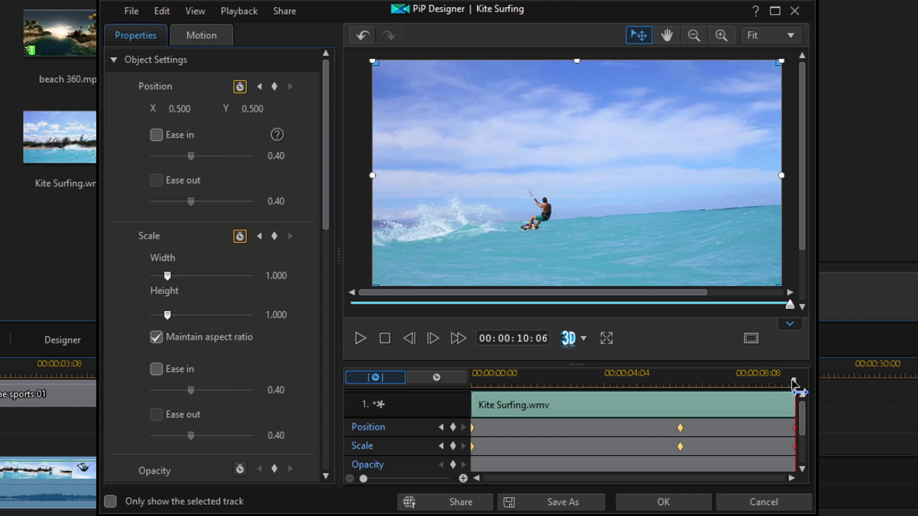
pyautogui.moveTo(793, 382); pyautogui.dragTo(473, 380)
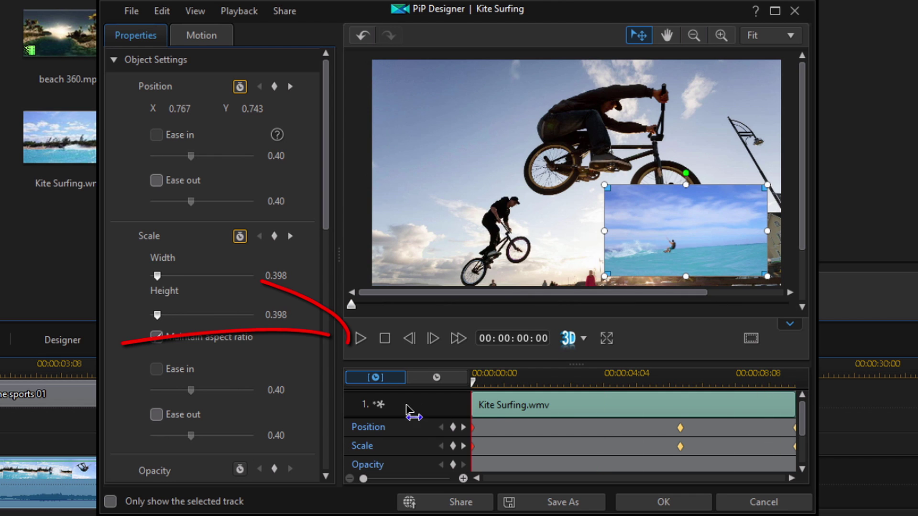
pyautogui.click(359, 339)
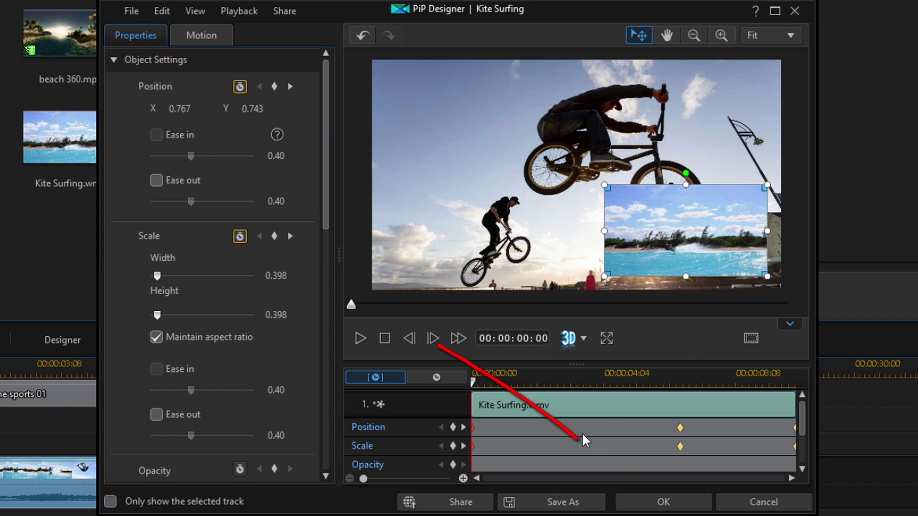
# - Apply the kite-surfing PiP keyframes and close PiP Designer, returning to the edit workspace
pyautogui.click(664, 506)
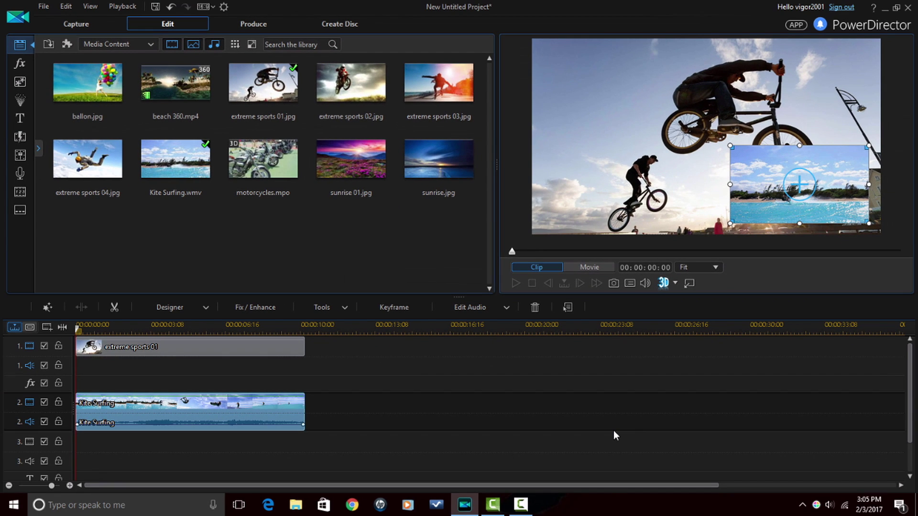